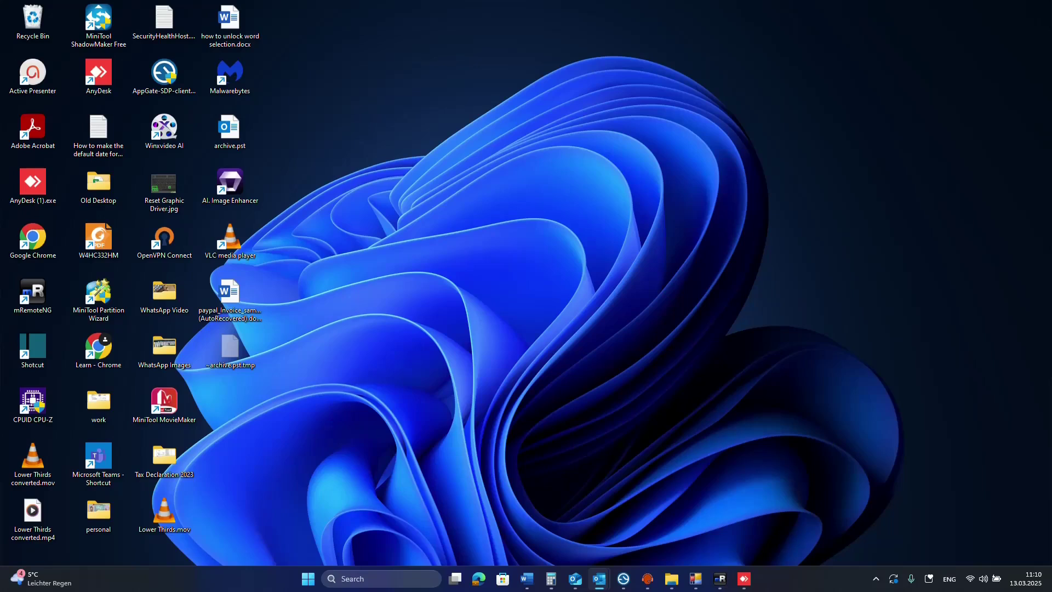
Search Windows for Microsoft Teams, then Excel, and bring up the Excel result's context menu.
{"action": "left_click", "coordinate": [373, 578]}
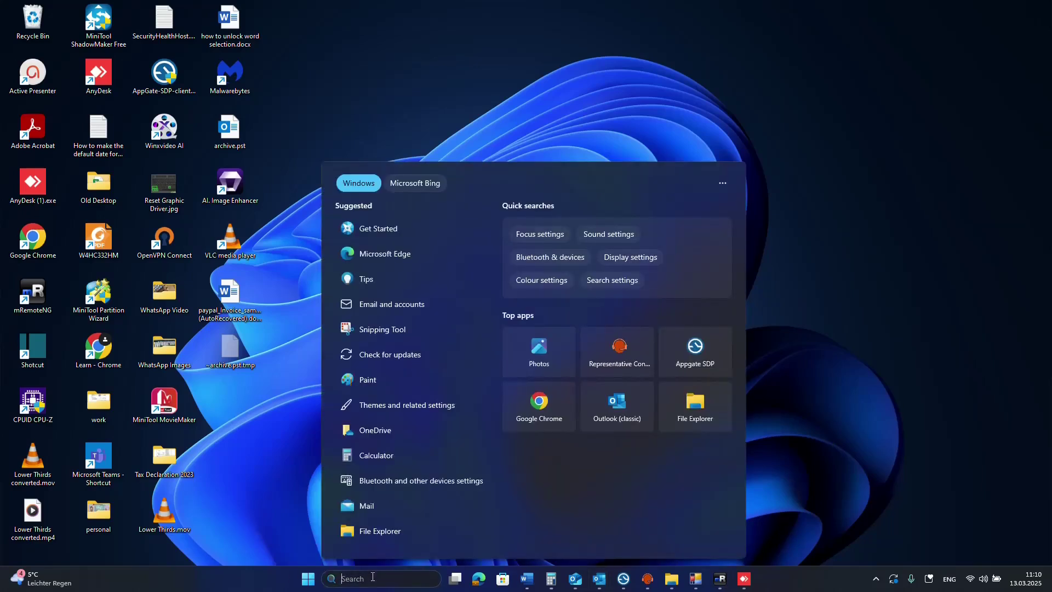
{"action": "type", "text": "microsoft Teams"}
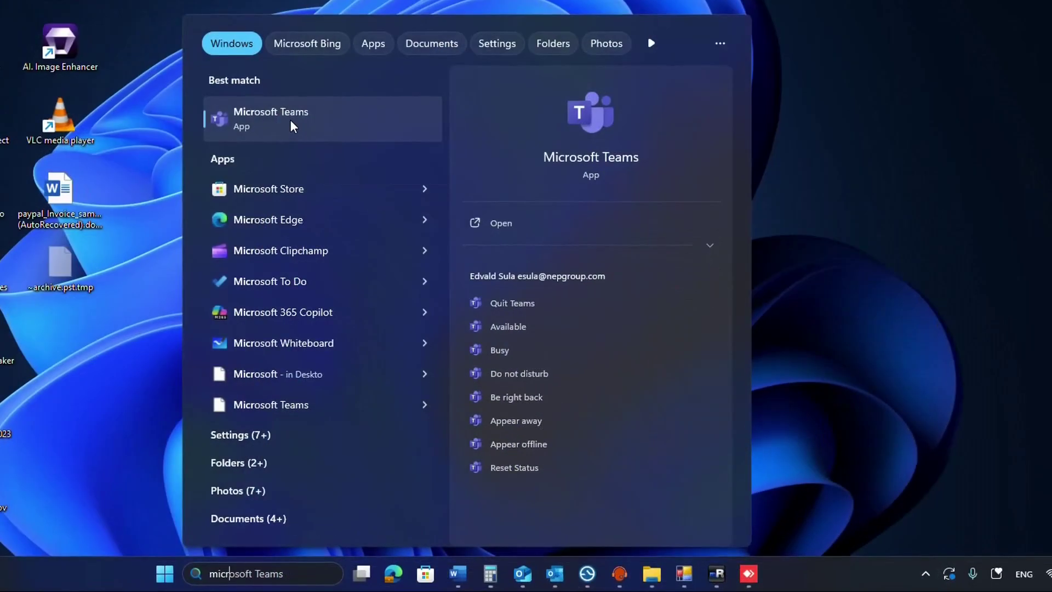
{"action": "right_click", "coordinate": [290, 119]}
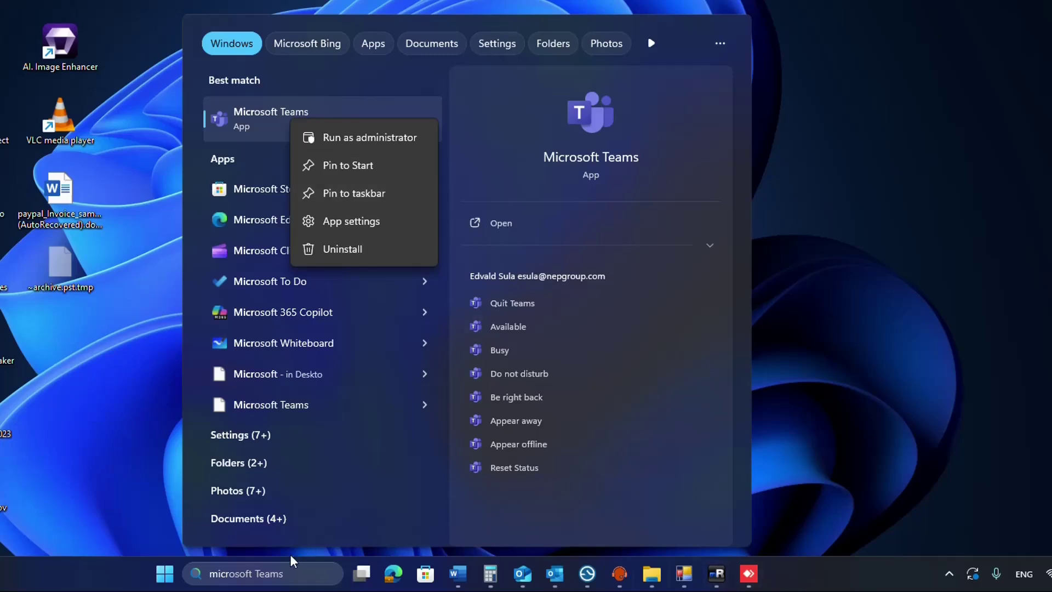
{"action": "left_click", "coordinate": [284, 572]}
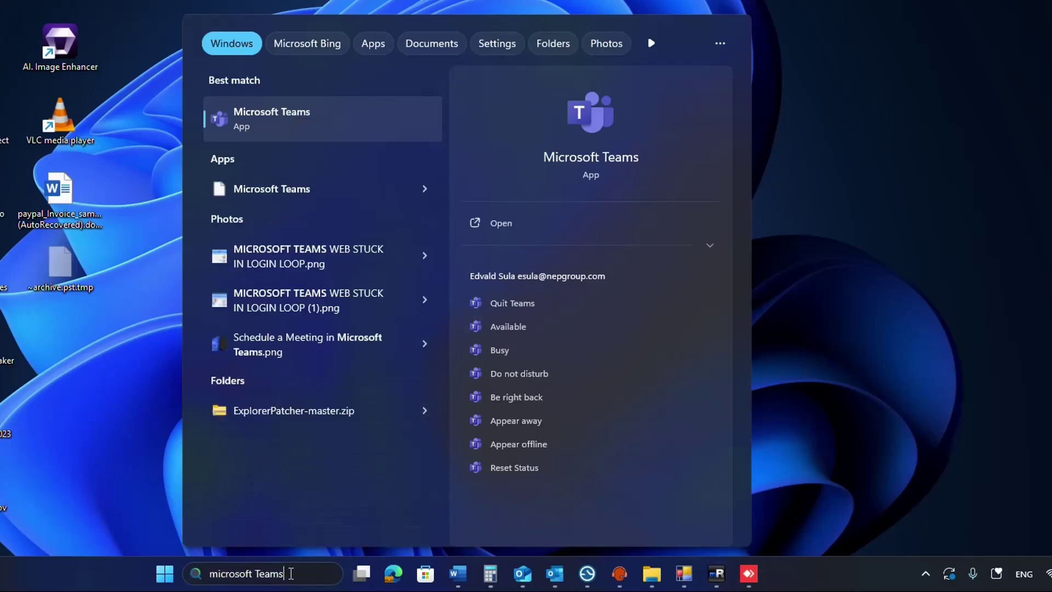
{"action": "left_click_drag", "start_coordinate": [291, 573], "coordinate": [128, 582]}
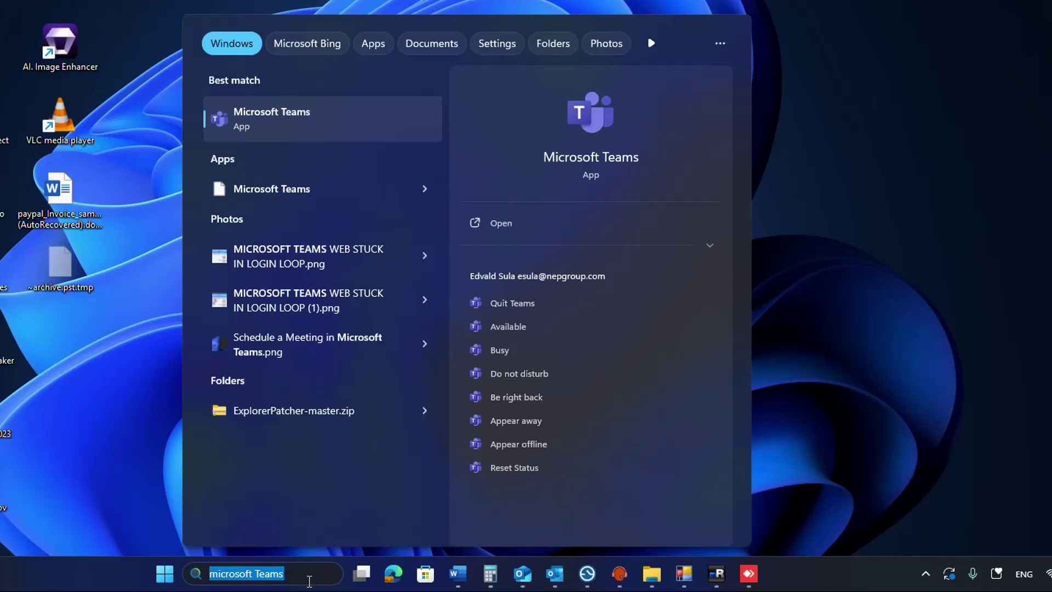
{"action": "type", "text": "excel"}
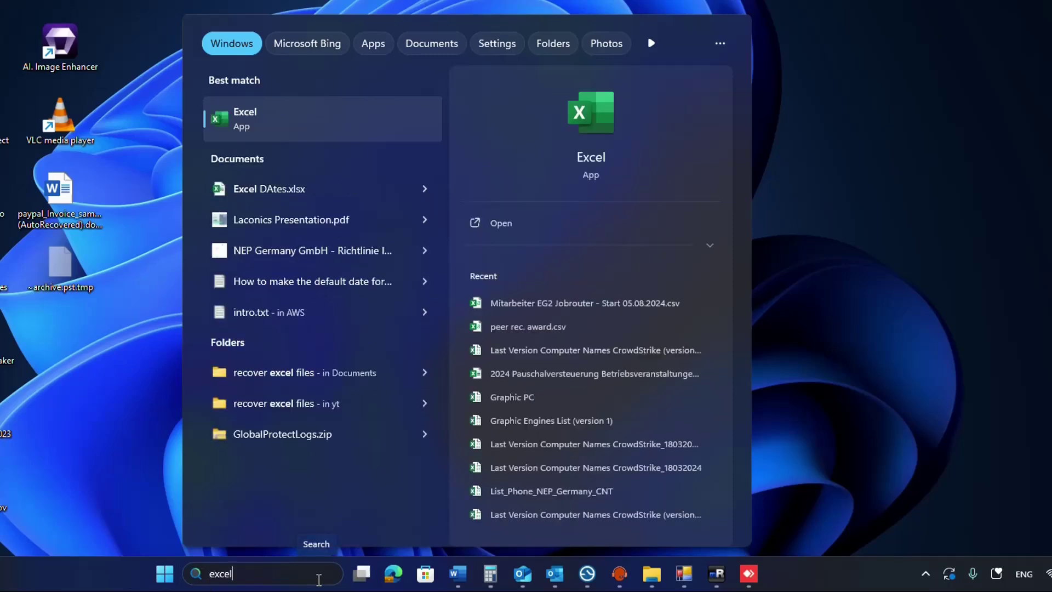
{"action": "right_click", "coordinate": [269, 132]}
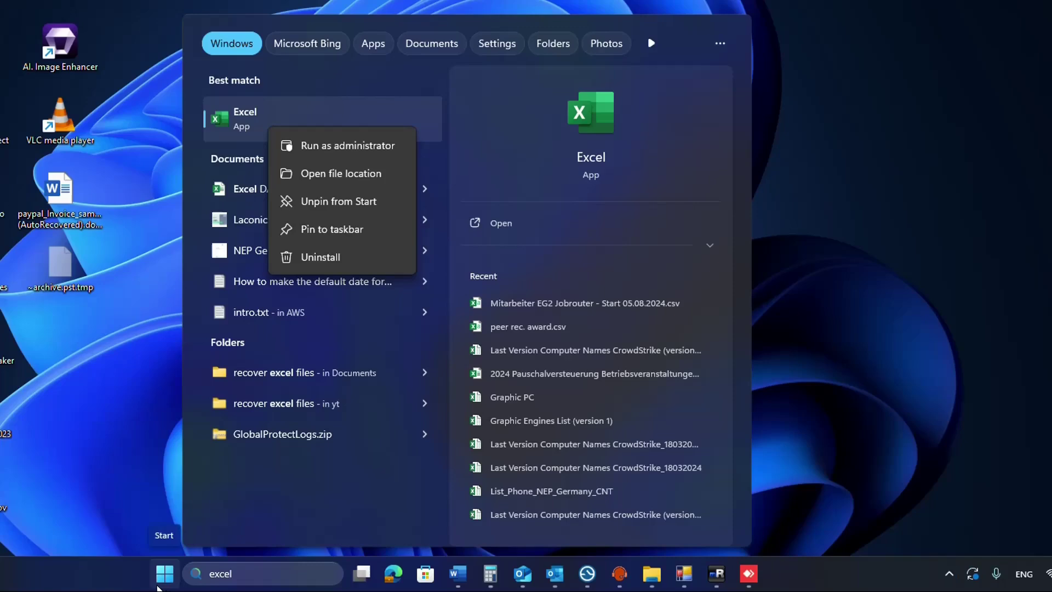
Drag Access from the Start menu's All apps list onto the desktop as a shortcut.
{"action": "left_click", "coordinate": [157, 585]}
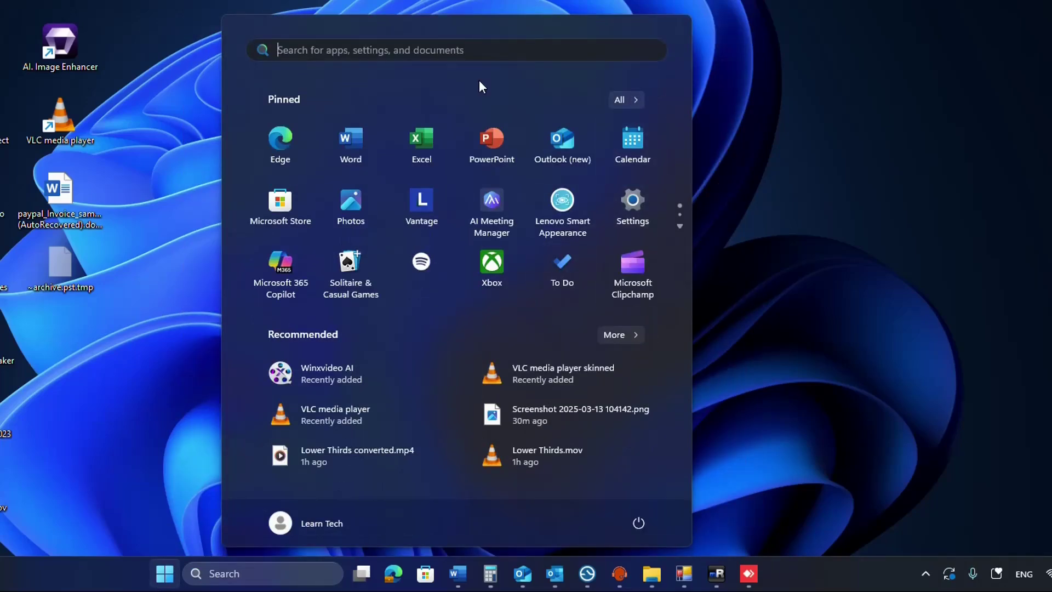
{"action": "left_click", "coordinate": [618, 100]}
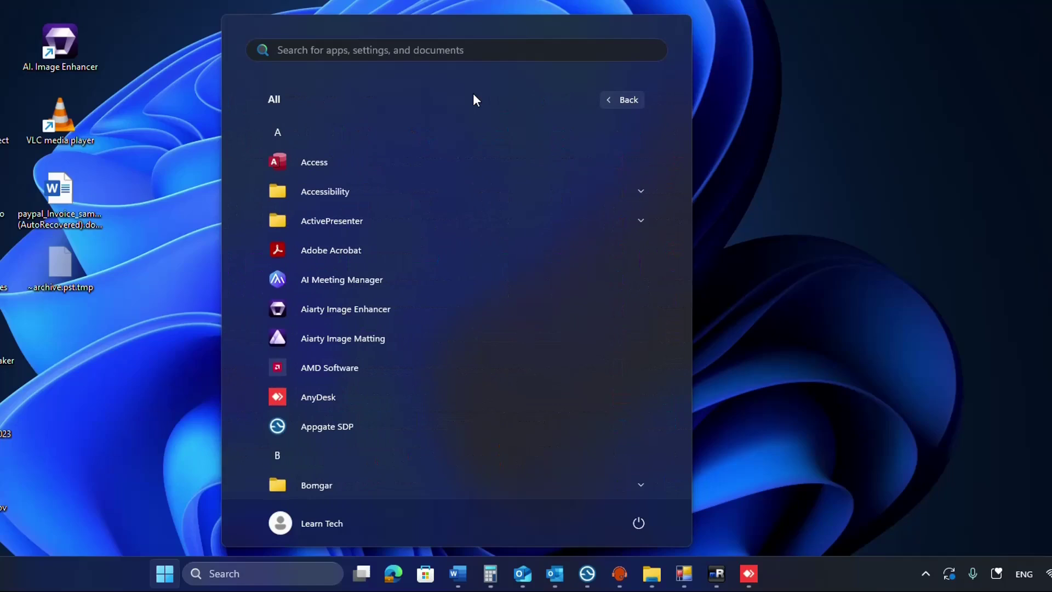
{"action": "scroll", "coordinate": [415, 282], "scroll_direction": "down", "scroll_amount": 3}
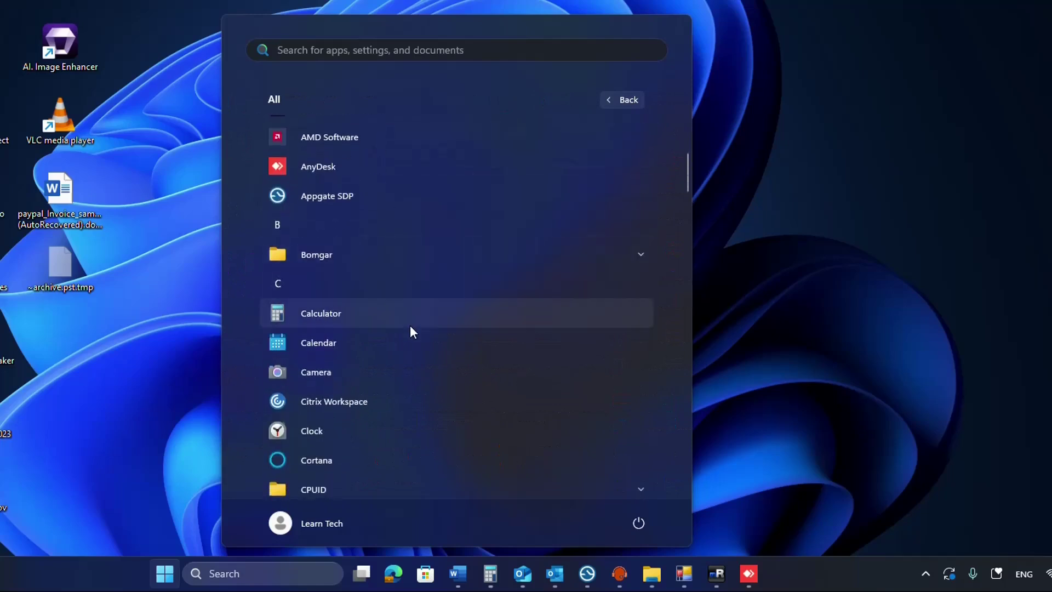
{"action": "scroll", "coordinate": [410, 324], "scroll_direction": "down", "scroll_amount": 1}
{"action": "scroll", "coordinate": [405, 334], "scroll_direction": "down", "scroll_amount": 2}
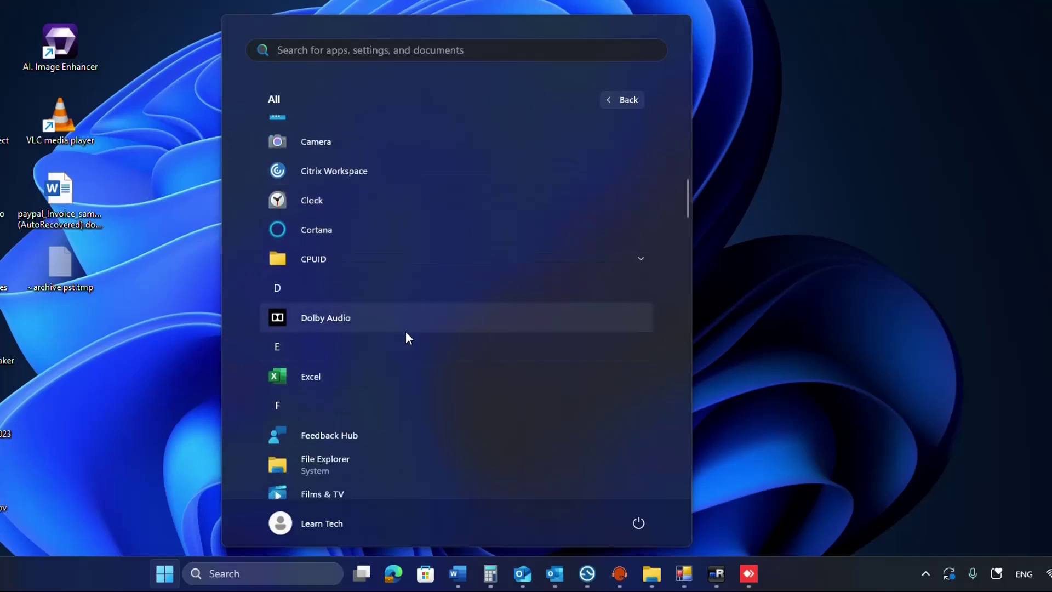
{"action": "scroll", "coordinate": [331, 163], "scroll_direction": "up", "scroll_amount": 6}
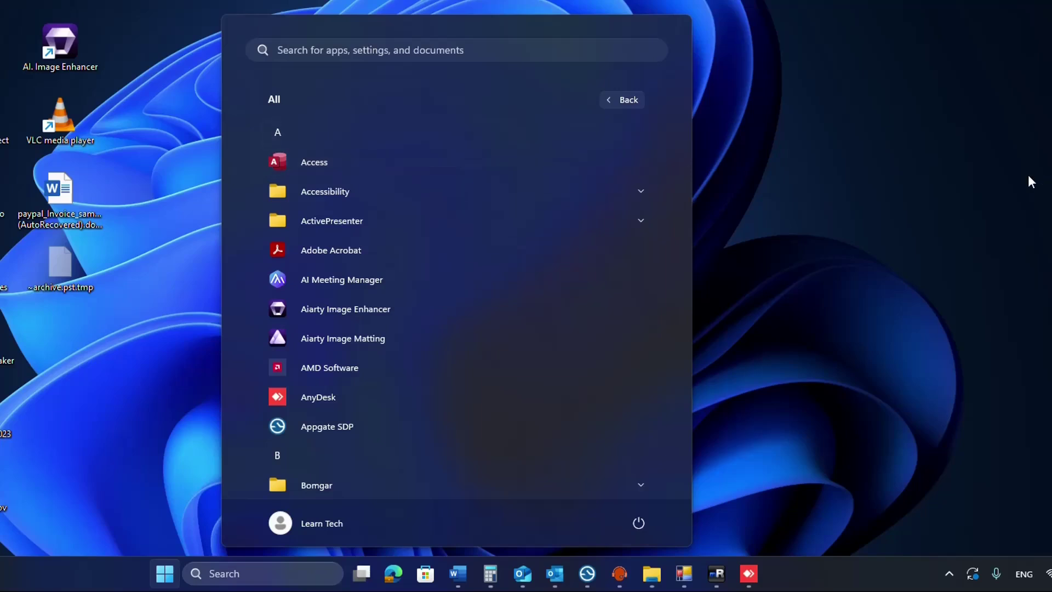
{"action": "left_click_drag", "start_coordinate": [326, 162], "coordinate": [821, 166]}
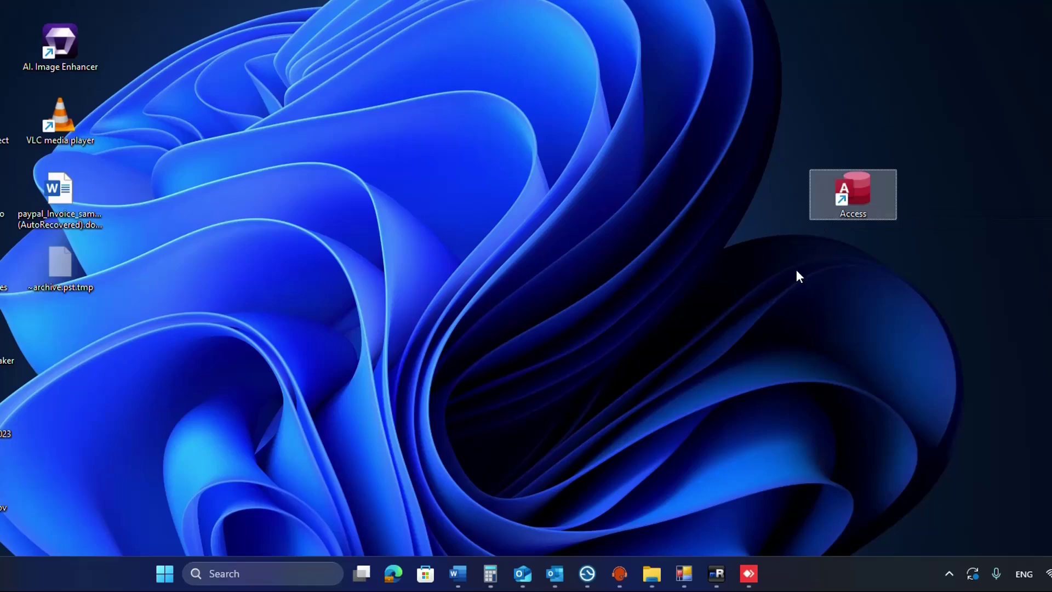
Drag Calculator from the All apps list onto the desktop beside the Access shortcut.
{"action": "left_click", "coordinate": [160, 582]}
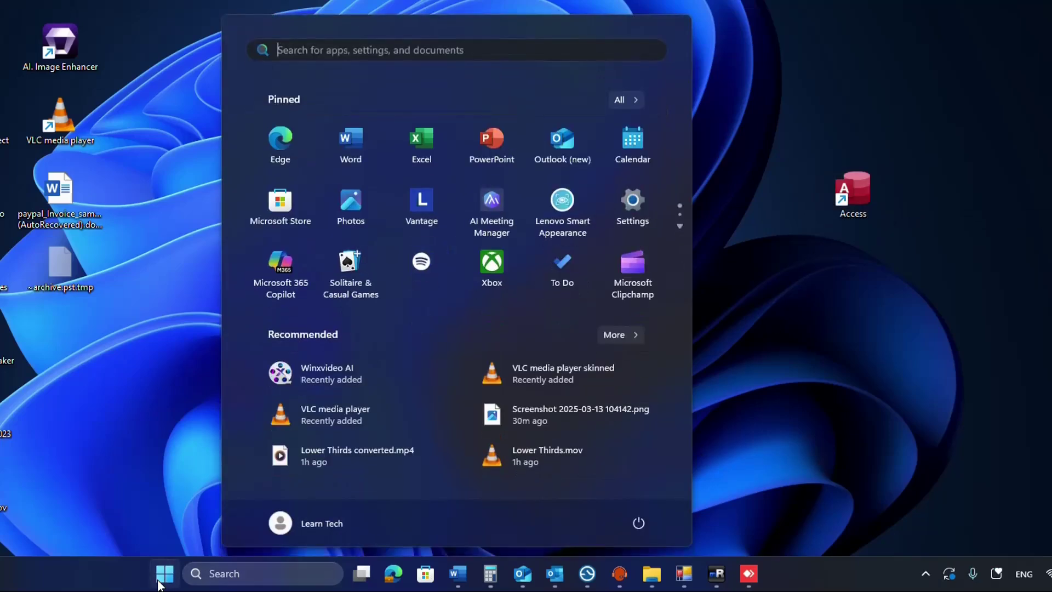
{"action": "left_click", "coordinate": [621, 99]}
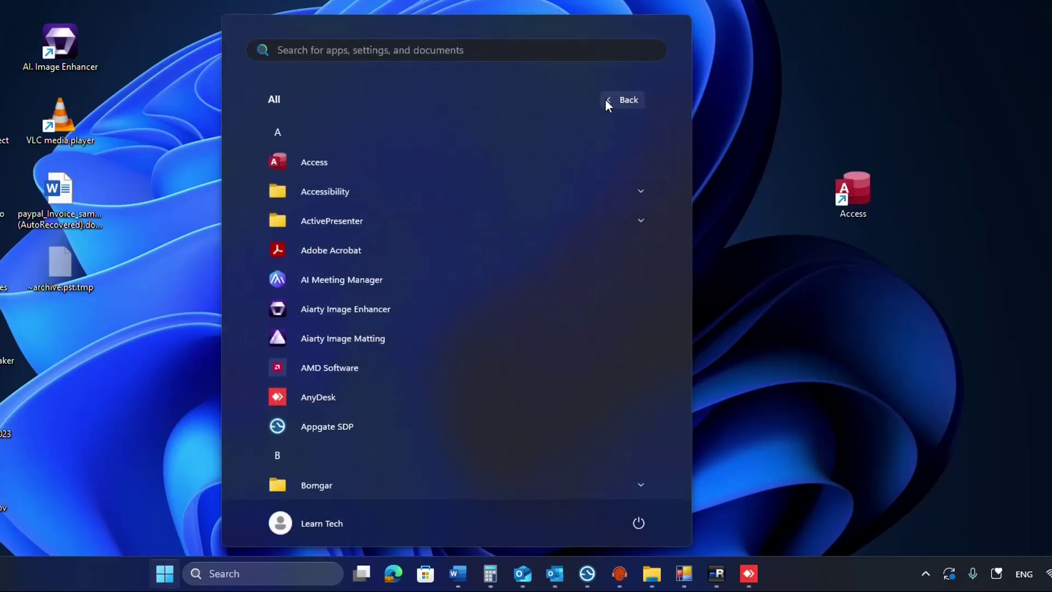
{"action": "scroll", "coordinate": [361, 372], "scroll_direction": "down", "scroll_amount": 1}
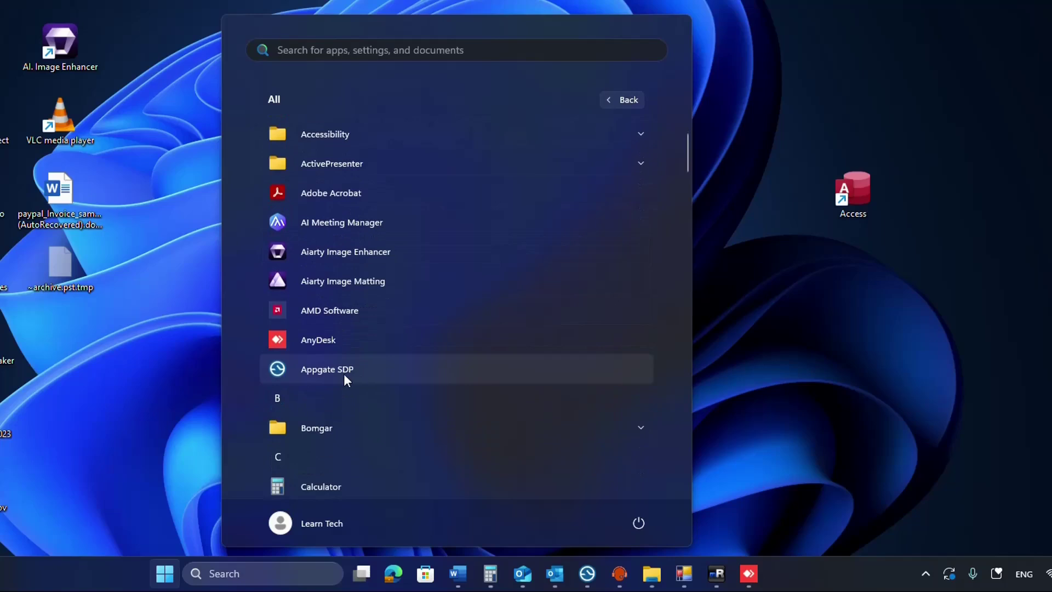
{"action": "scroll", "coordinate": [340, 373], "scroll_direction": "down", "scroll_amount": 2}
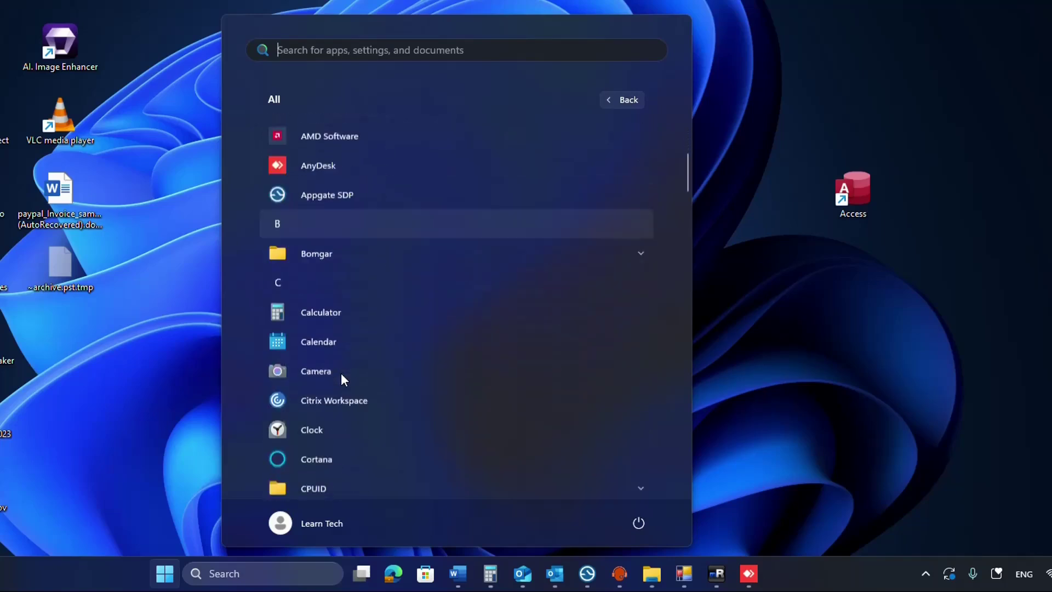
{"action": "scroll", "coordinate": [341, 372], "scroll_direction": "down", "scroll_amount": 1}
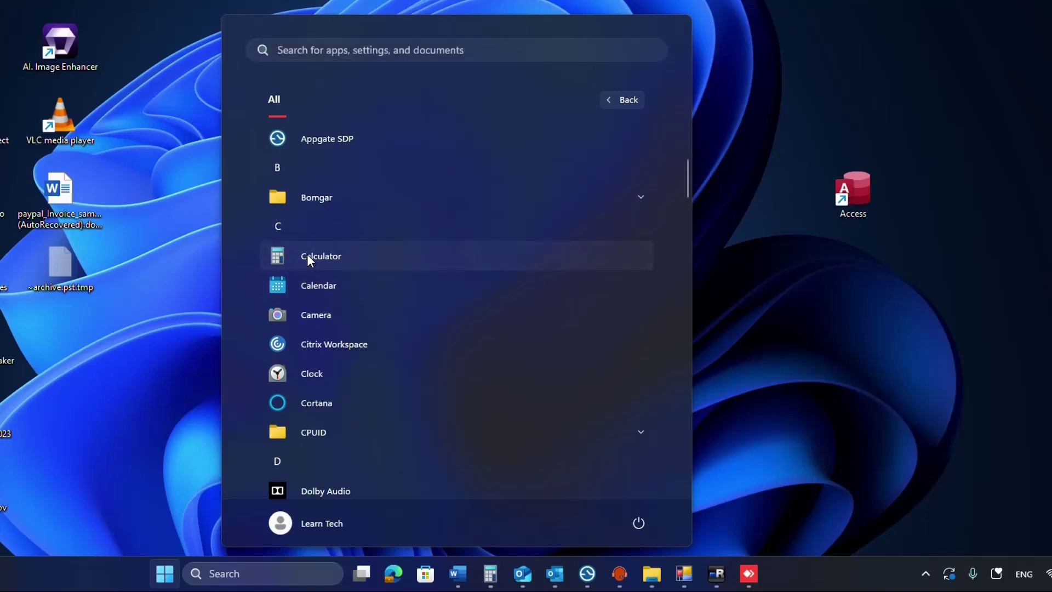
{"action": "left_click_drag", "start_coordinate": [309, 255], "coordinate": [817, 286]}
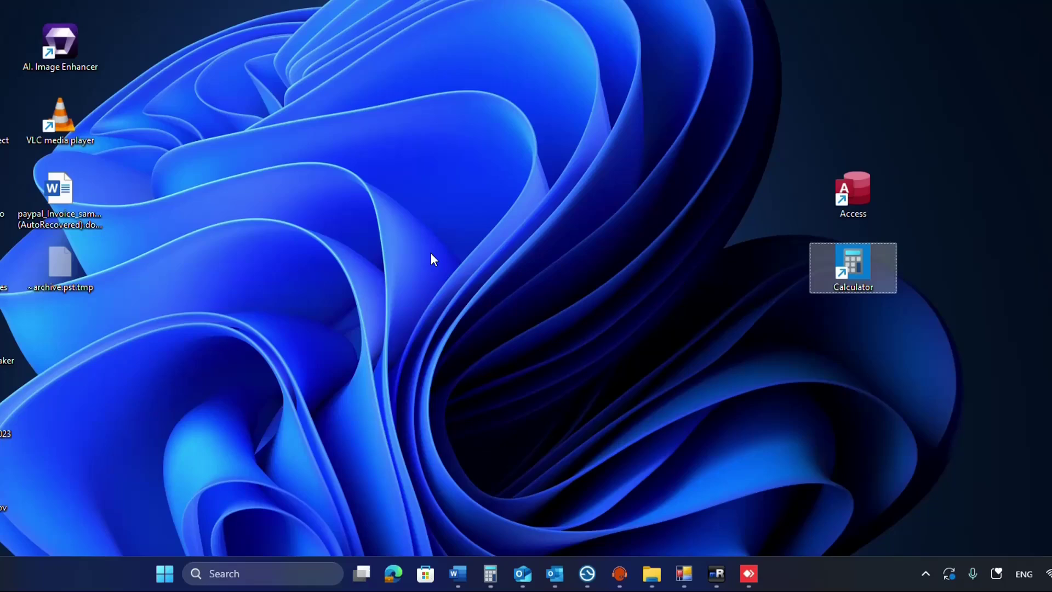
Open the Applications folder by running shell:appsfolder from the Run dialog.
{"action": "left_click", "coordinate": [235, 574]}
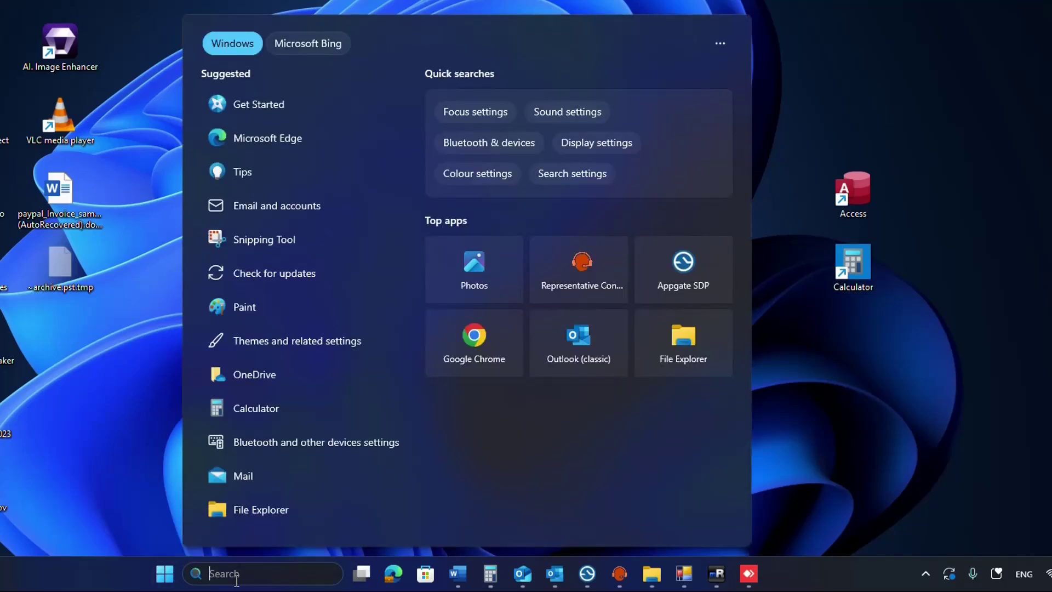
{"action": "type", "text": "run"}
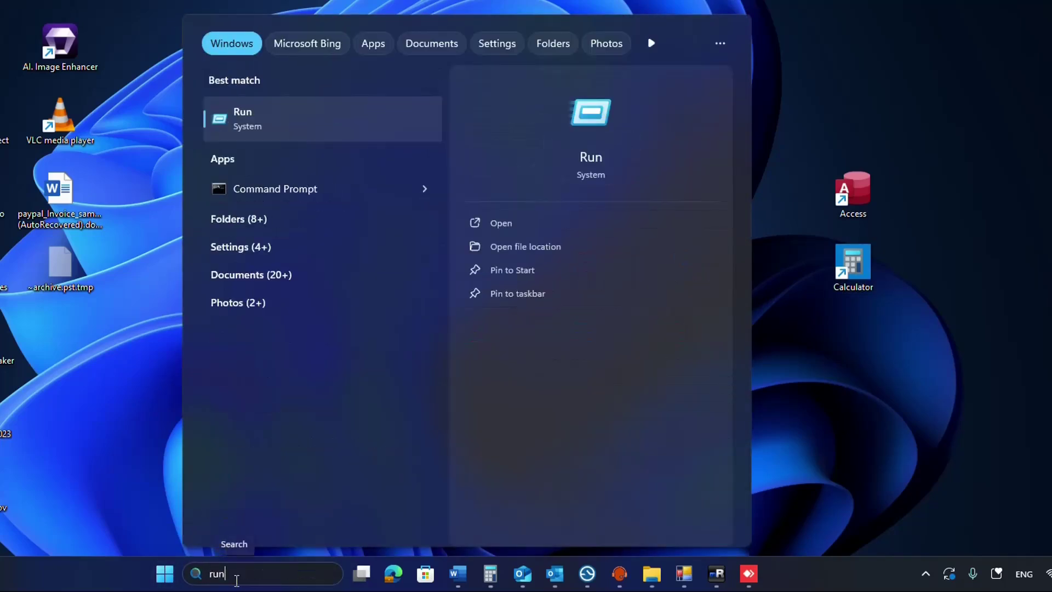
{"action": "left_click", "coordinate": [265, 132]}
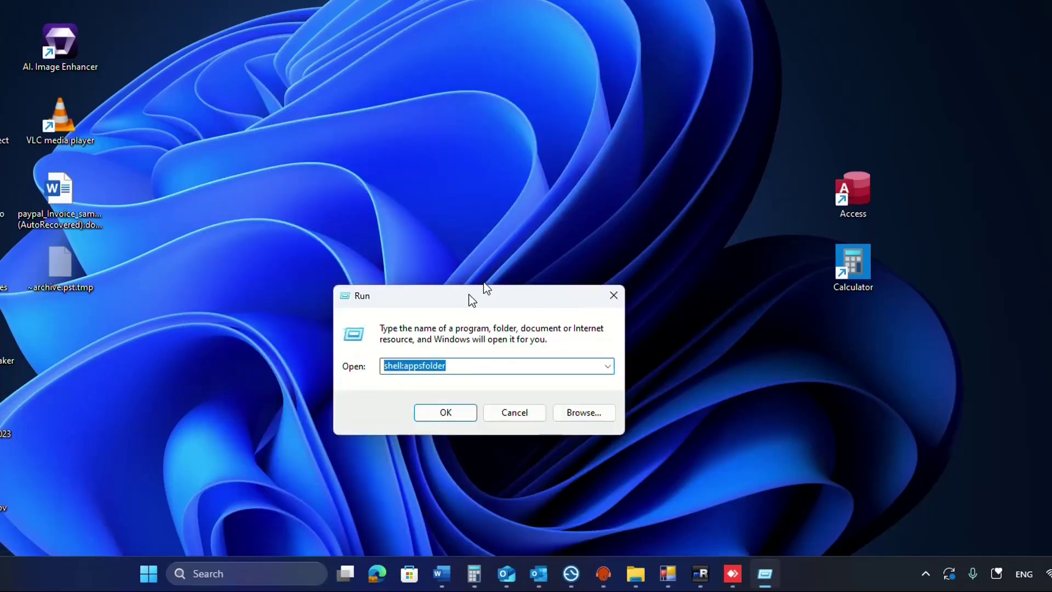
{"action": "left_click_drag", "start_coordinate": [470, 300], "coordinate": [465, 94]}
{"action": "left_click", "coordinate": [402, 158]}
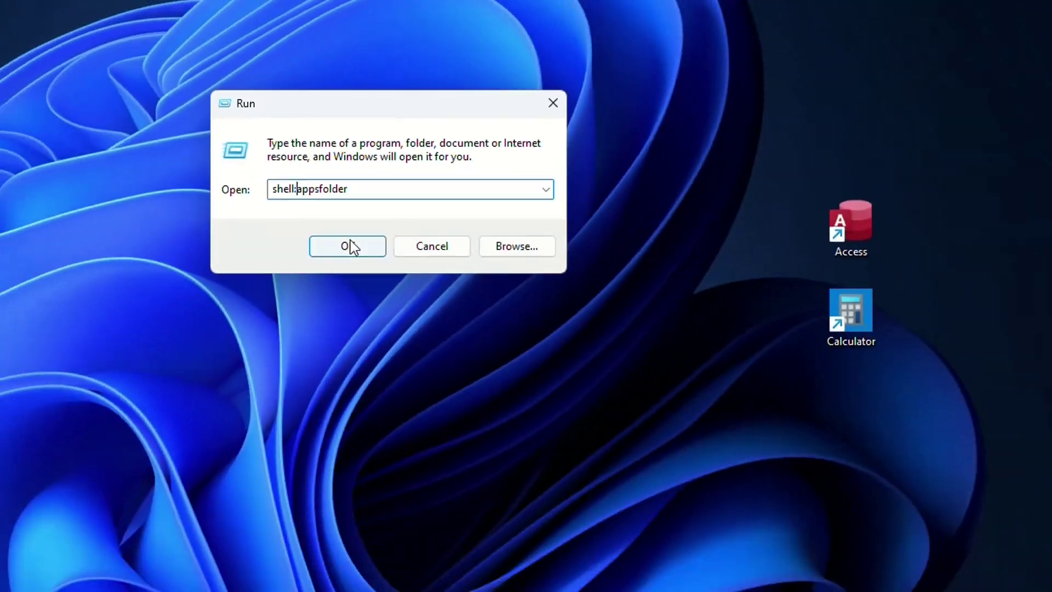
{"action": "left_click", "coordinate": [350, 246]}
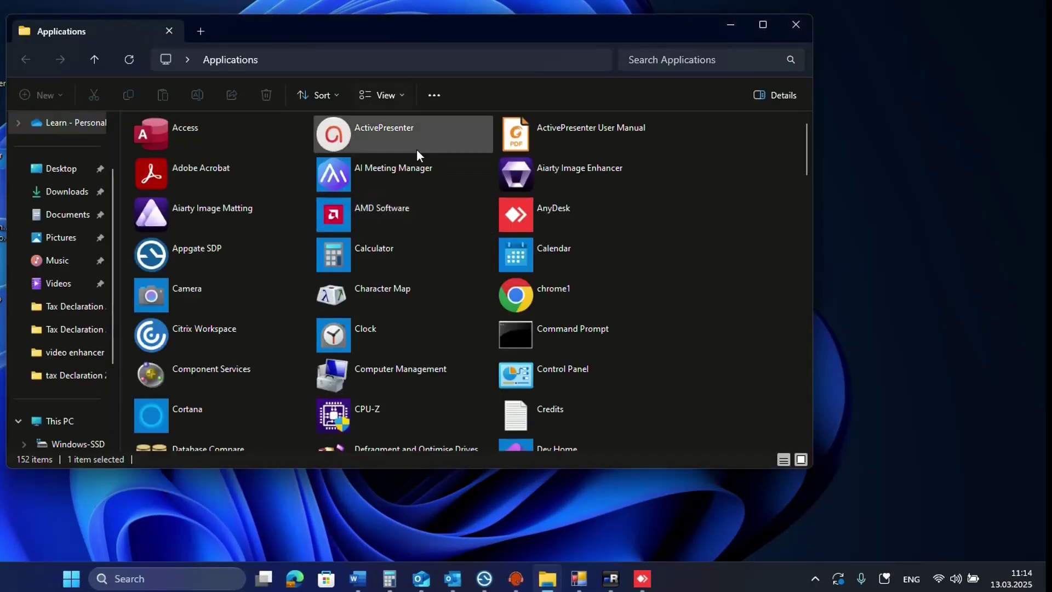
{"action": "scroll", "coordinate": [417, 149], "scroll_direction": "down", "scroll_amount": 10}
{"action": "scroll", "coordinate": [428, 248], "scroll_direction": "down", "scroll_amount": 3}
{"action": "scroll", "coordinate": [428, 259], "scroll_direction": "down", "scroll_amount": 5}
{"action": "scroll", "coordinate": [424, 257], "scroll_direction": "down", "scroll_amount": 7}
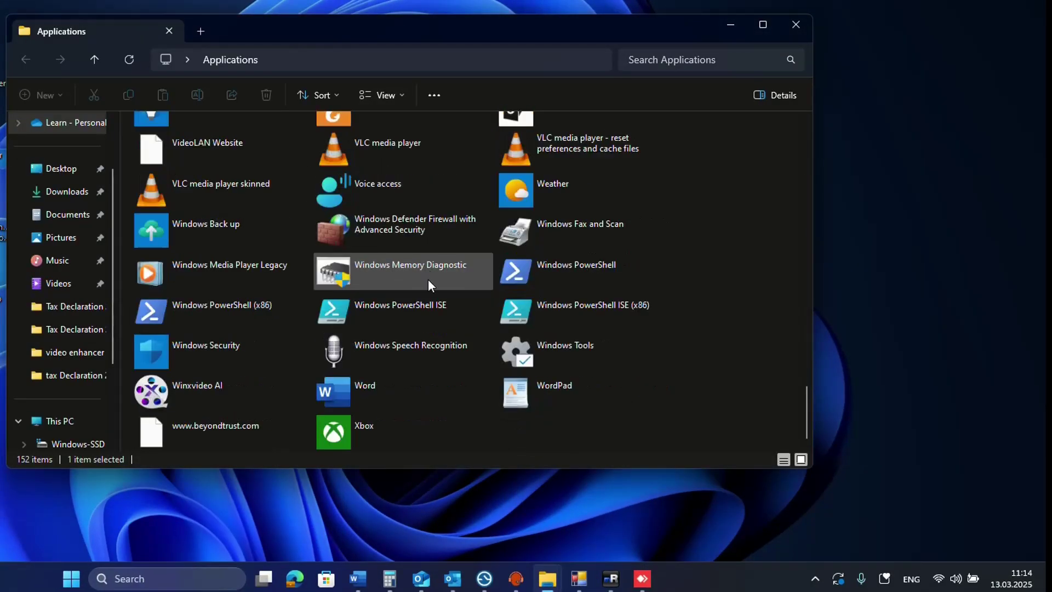
{"action": "scroll", "coordinate": [434, 271], "scroll_direction": "up", "scroll_amount": 13}
{"action": "scroll", "coordinate": [426, 254], "scroll_direction": "up", "scroll_amount": 12}
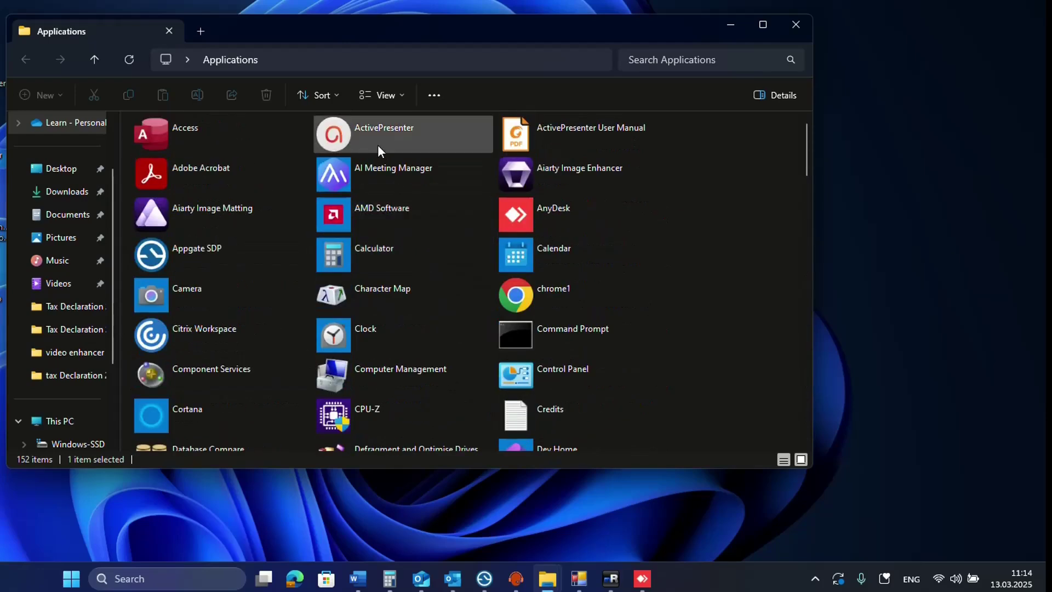
Create an Adobe Acrobat shortcut and accept placing it on the desktop.
{"action": "right_click", "coordinate": [246, 180]}
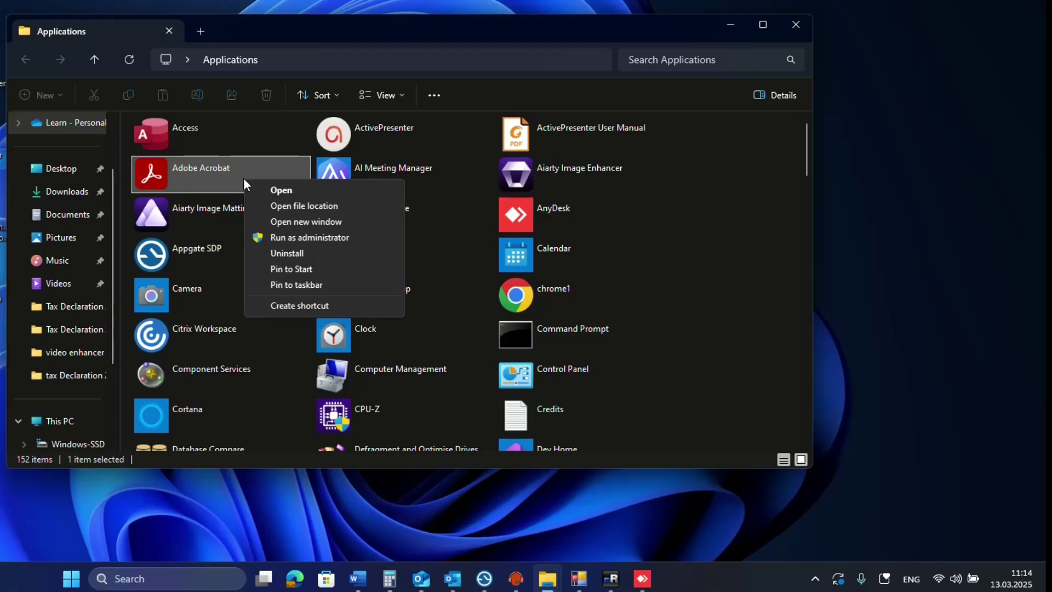
{"action": "left_click", "coordinate": [307, 307]}
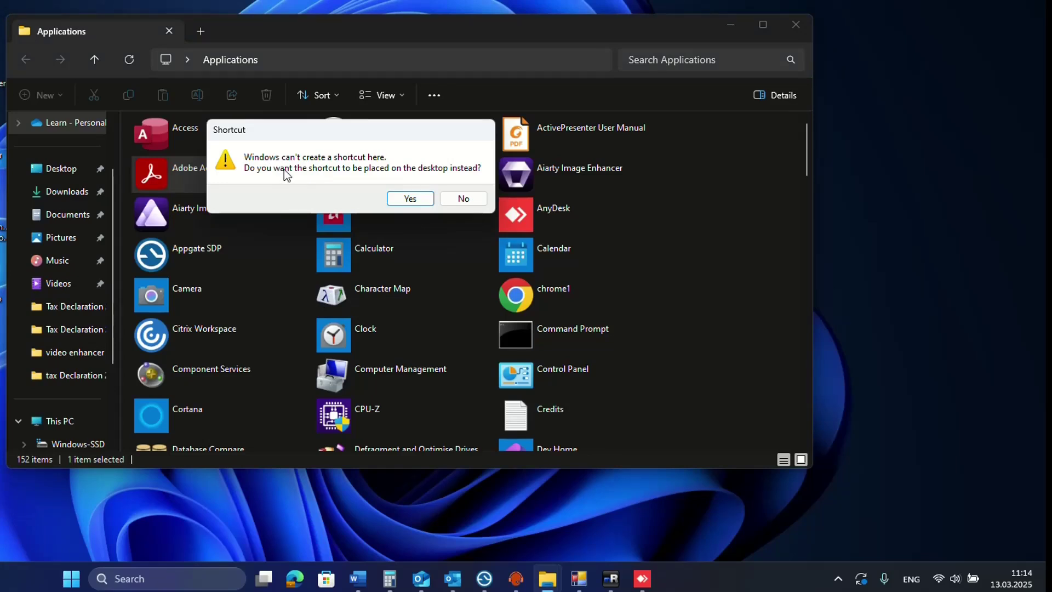
{"action": "left_click", "coordinate": [412, 200]}
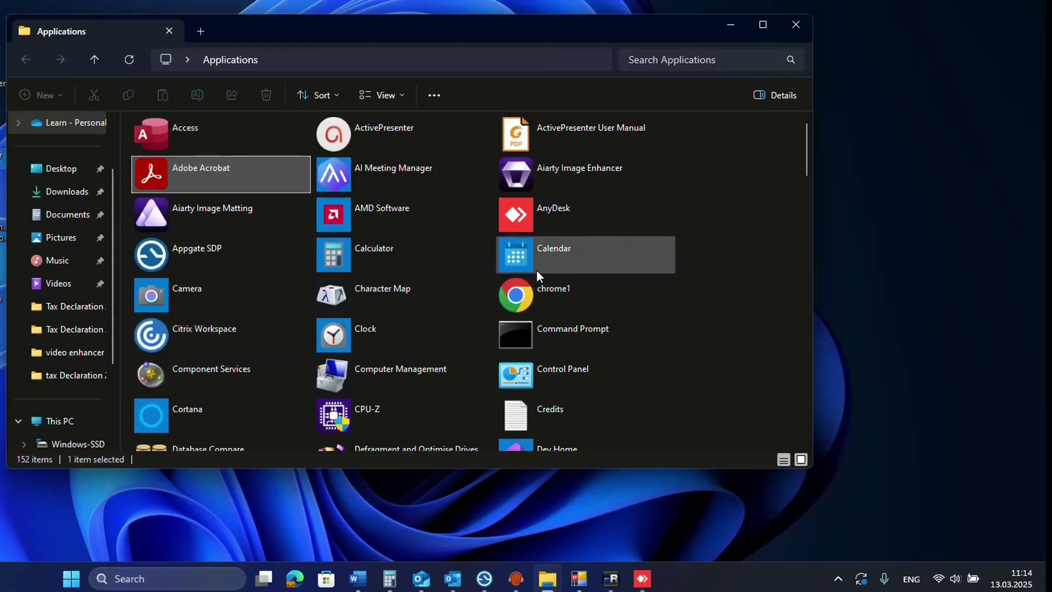
{"action": "scroll", "coordinate": [456, 378], "scroll_direction": "down", "scroll_amount": 5}
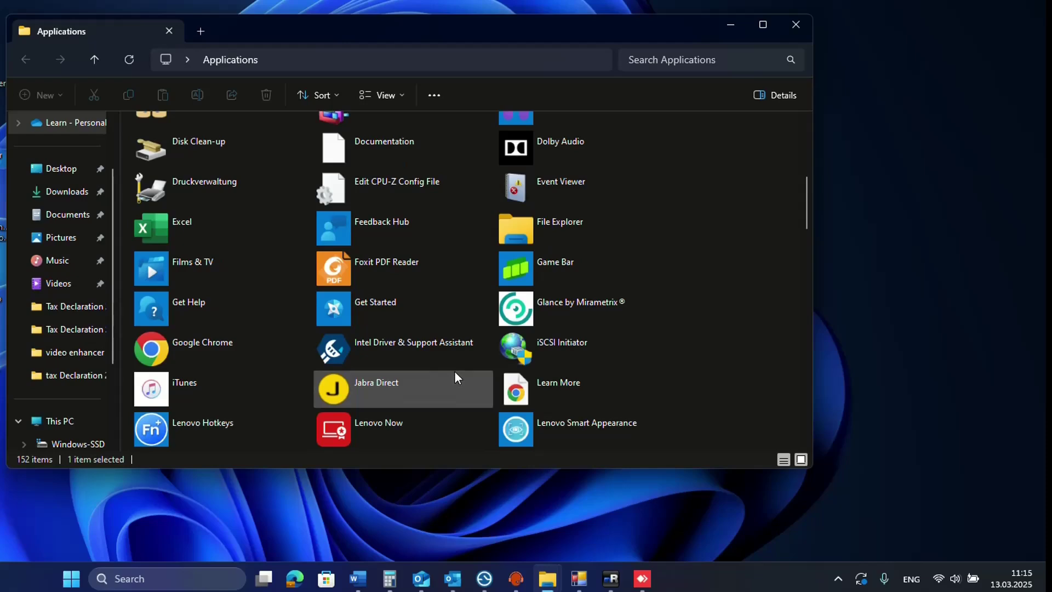
{"action": "scroll", "coordinate": [455, 376], "scroll_direction": "up", "scroll_amount": 5}
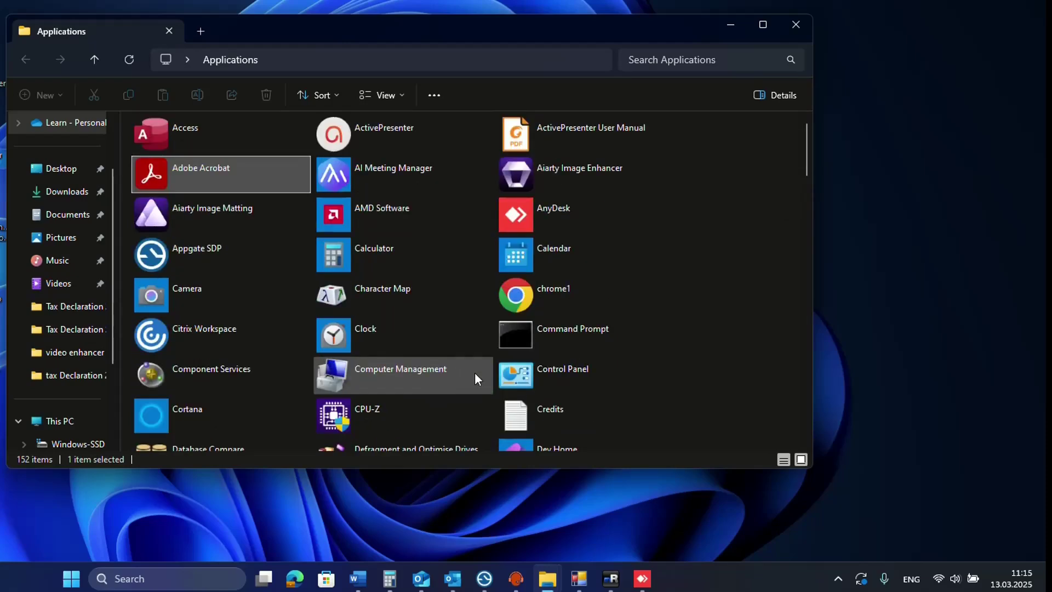
Create a Command Prompt shortcut and accept placing it on the desktop.
{"action": "right_click", "coordinate": [541, 338]}
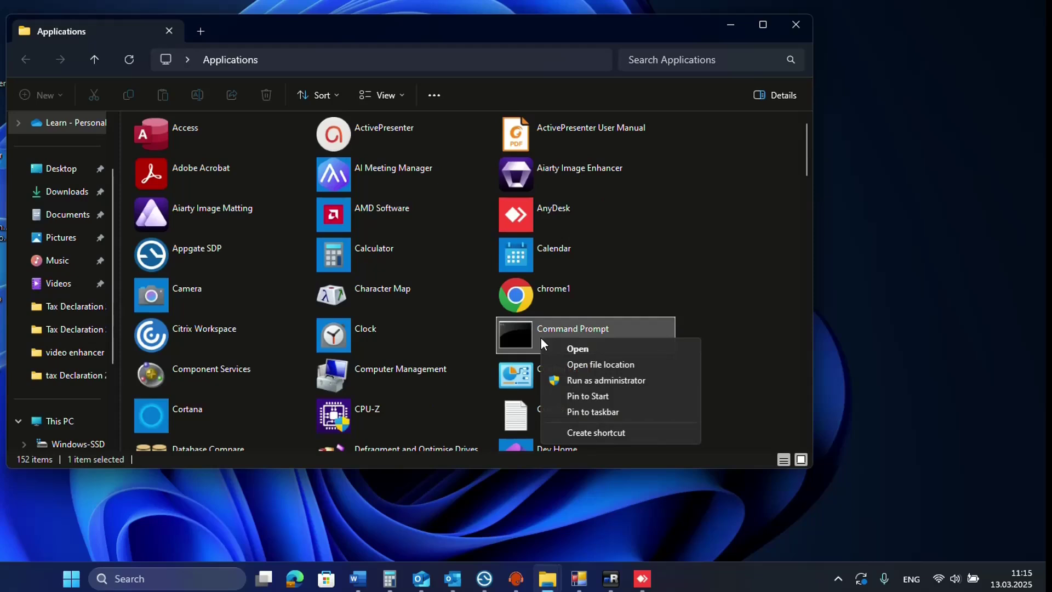
{"action": "left_click", "coordinate": [590, 433]}
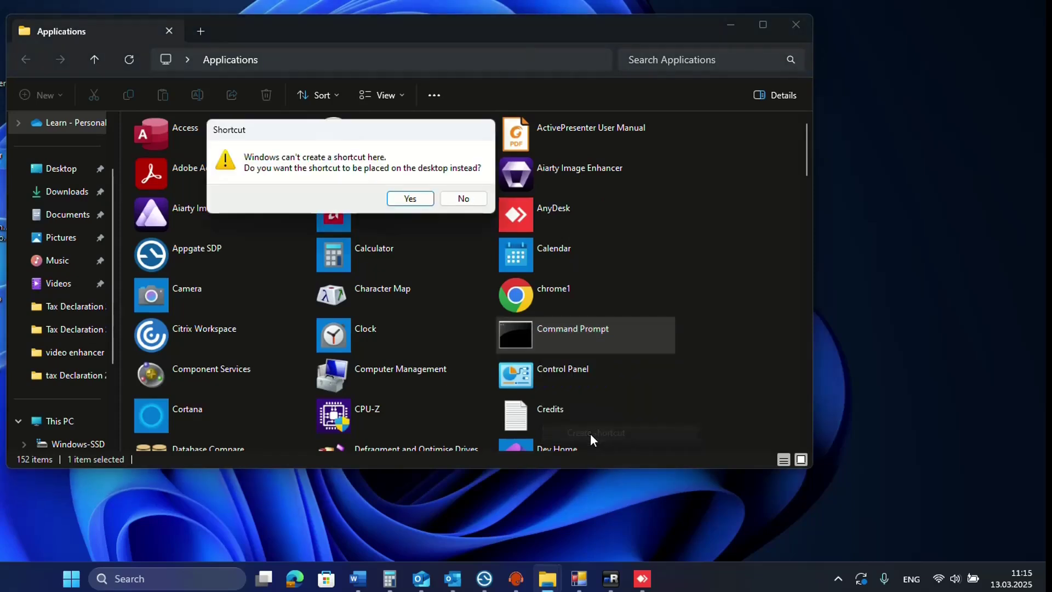
{"action": "left_click", "coordinate": [415, 201]}
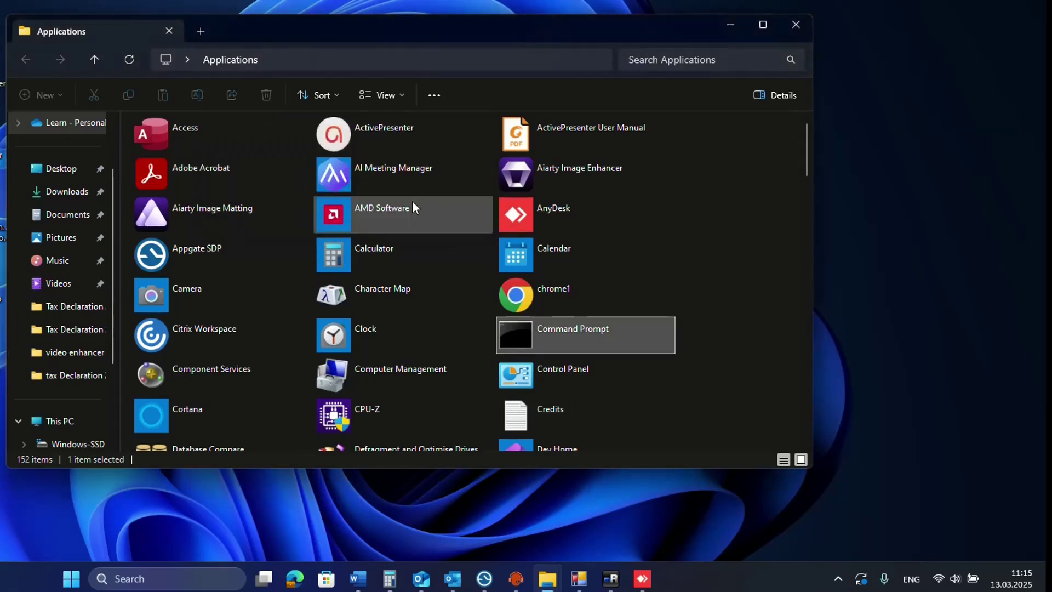